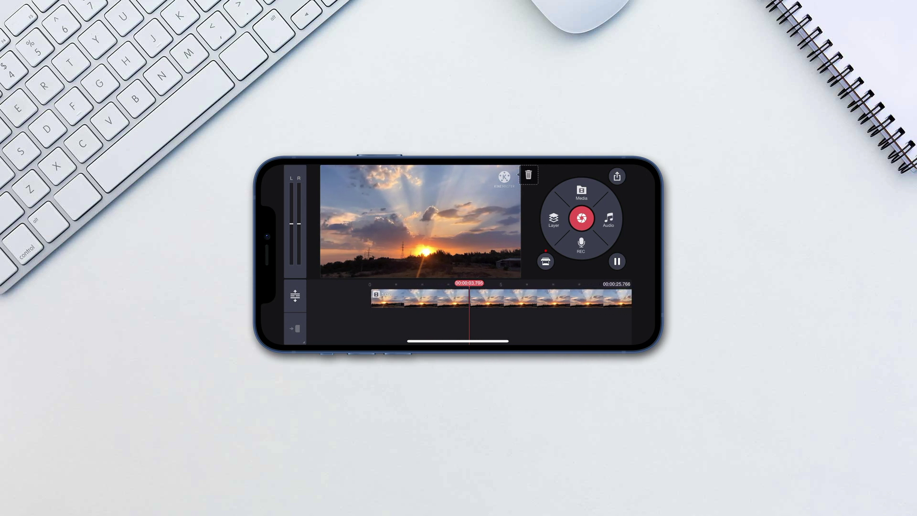
# Pause sunset clip playback at about 00:00:05.477
pyautogui.press('space')
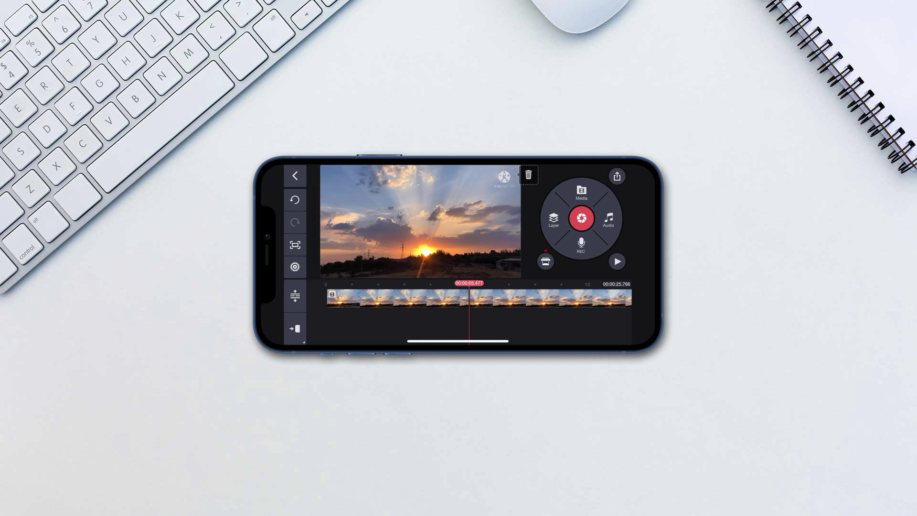
# Add a text layer reading 'Sunsets' over the sunset clip
pyautogui.click(554, 220)
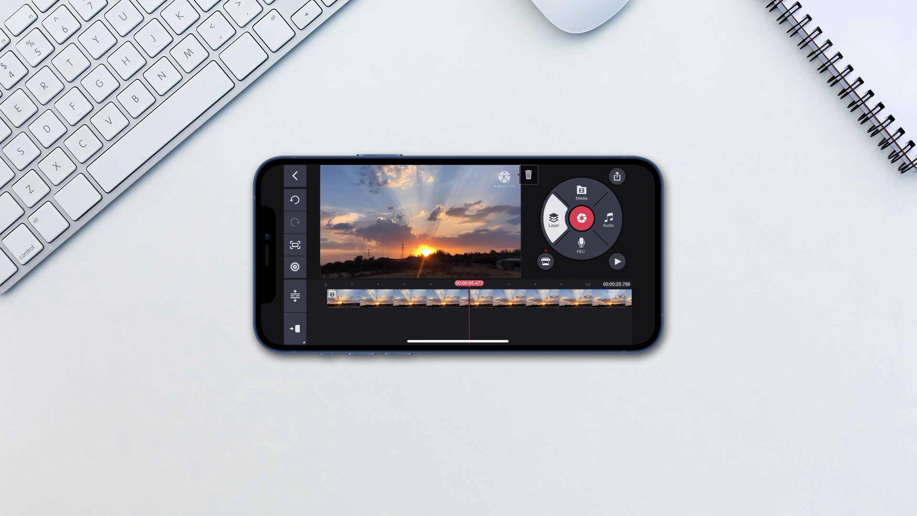
pyautogui.click(527, 224)
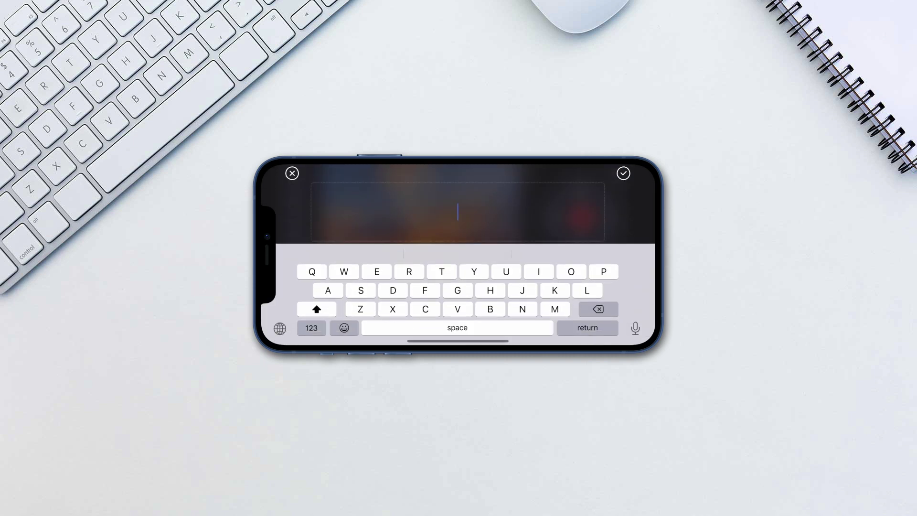
pyautogui.write('Su')
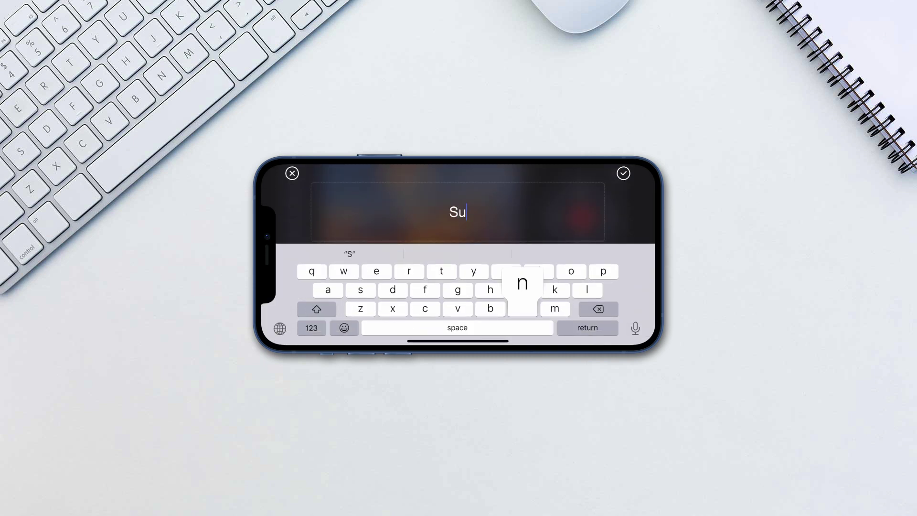
pyautogui.write('nsets')
pyautogui.press('Return')
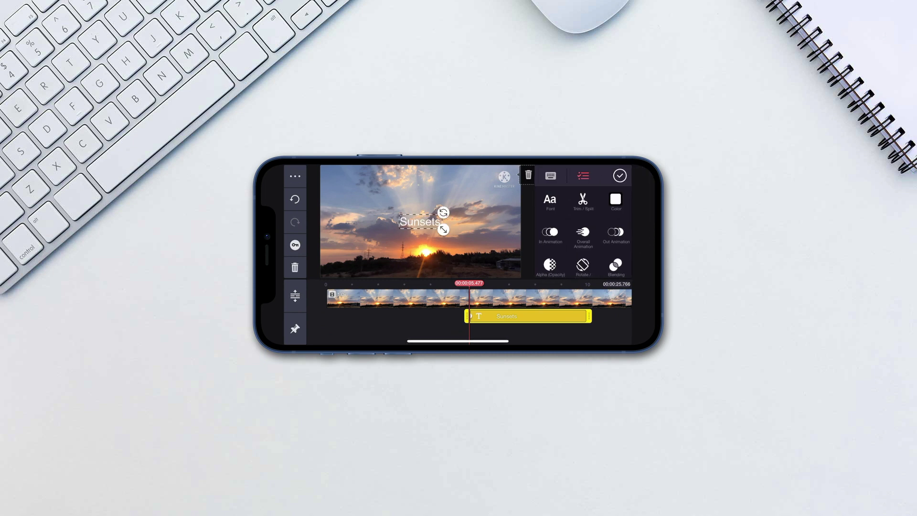
# Style the 'Sunsets' title in blue Zapfino and enlarge it over the sky
pyautogui.click(550, 200)
pyautogui.click(402, 196)
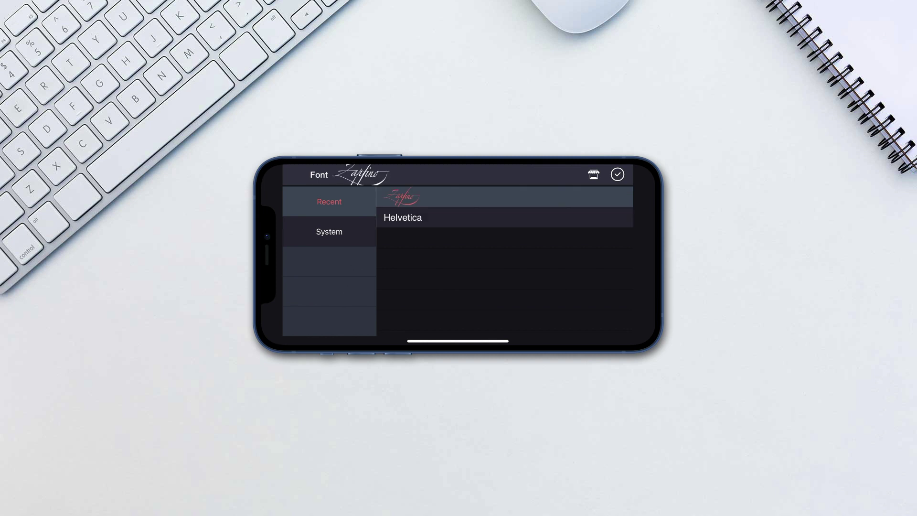
pyautogui.click(616, 174)
pyautogui.click(616, 201)
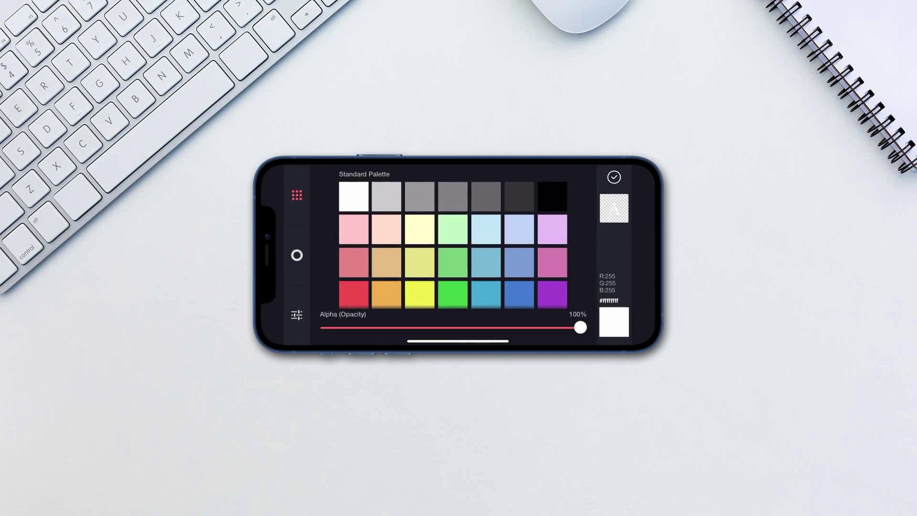
pyautogui.click(354, 294)
pyautogui.click(519, 294)
pyautogui.click(614, 176)
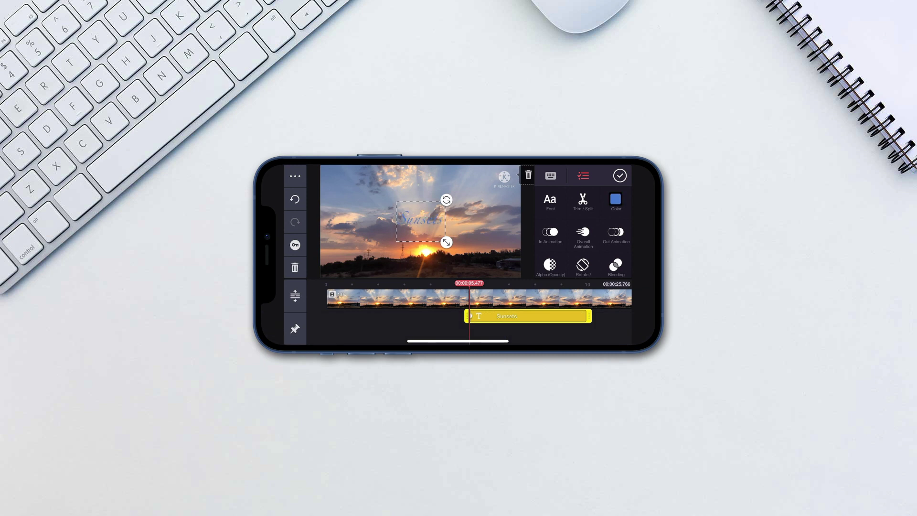
pyautogui.moveTo(445, 242); pyautogui.dragTo(475, 266)
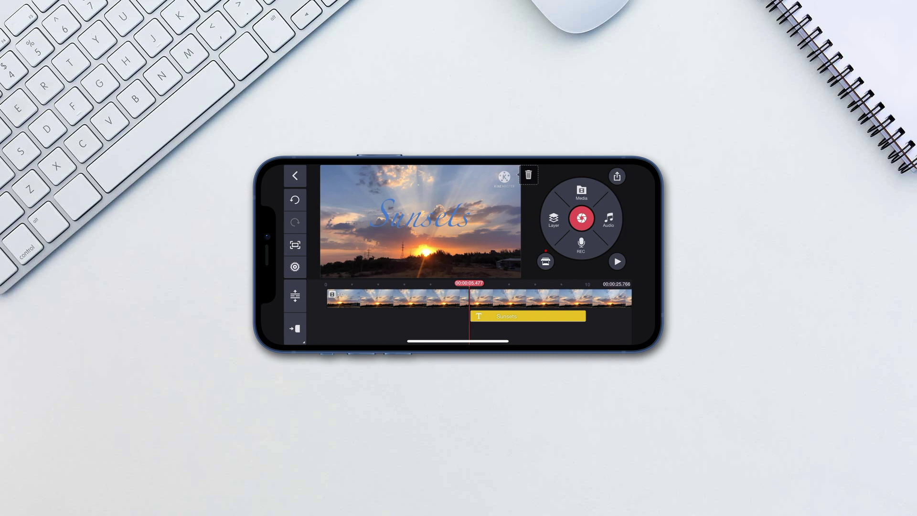
# Preview and add the music track 星の器 ～ Casket of Star to the project
pyautogui.click(608, 220)
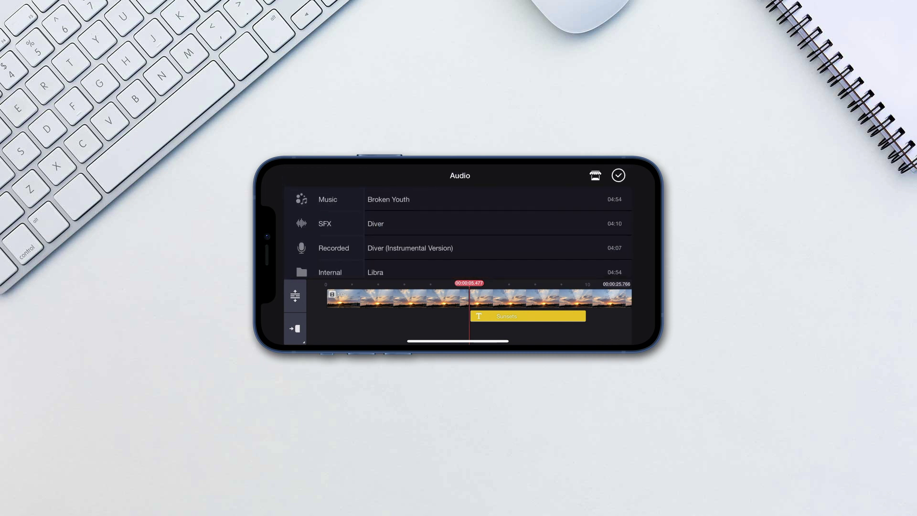
pyautogui.scroll(-15, 497, 234)
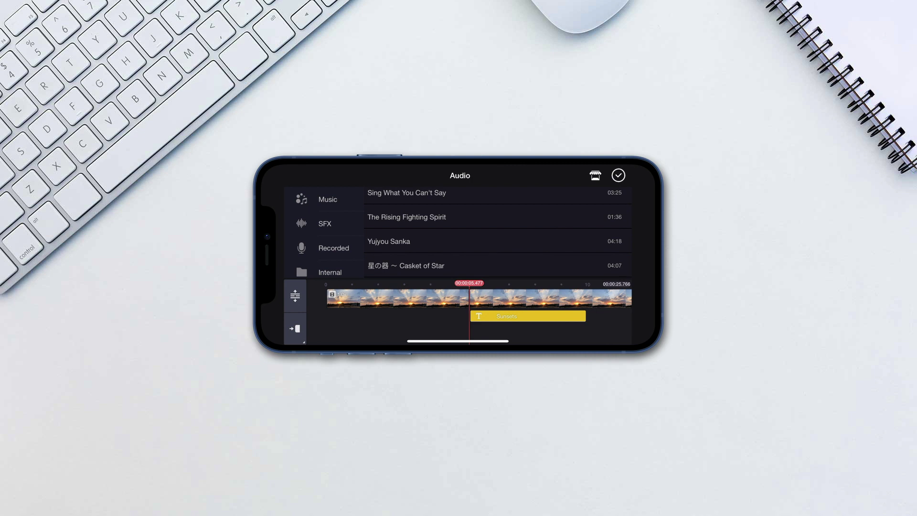
pyautogui.scroll(15, 496, 234)
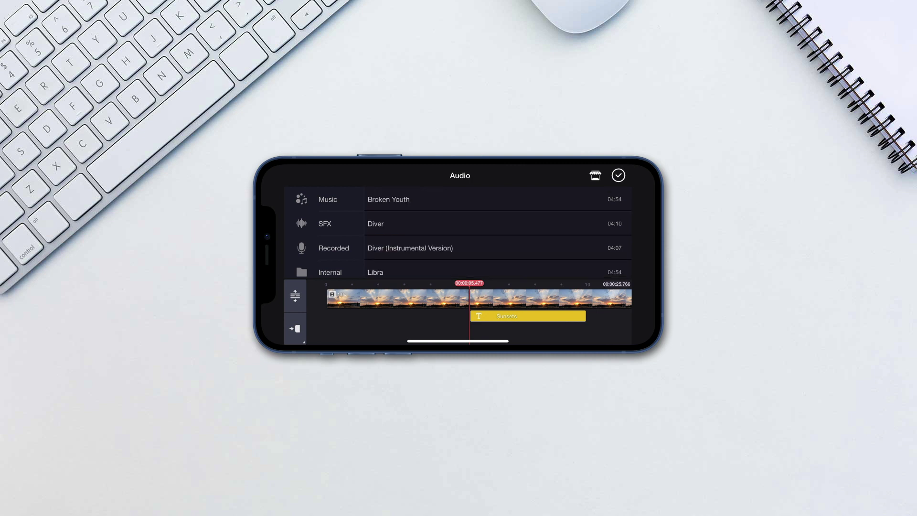
pyautogui.scroll(-15, 496, 234)
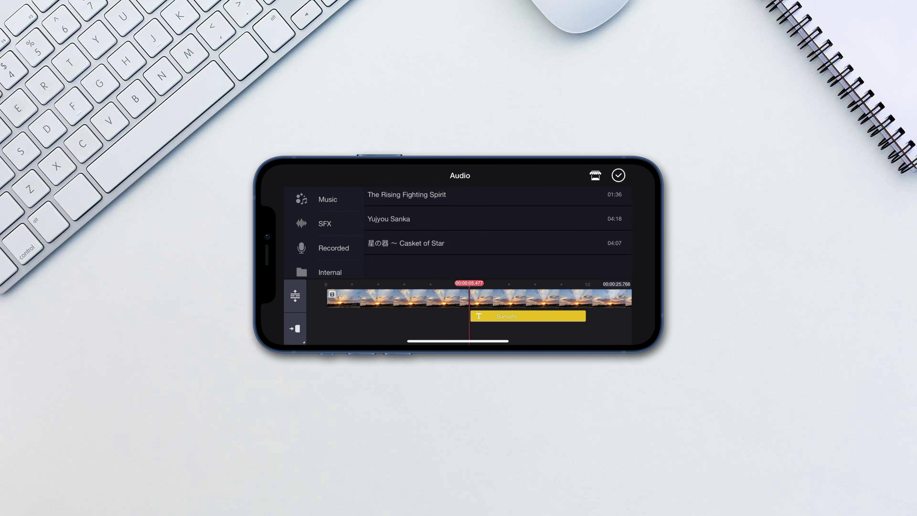
pyautogui.click(406, 266)
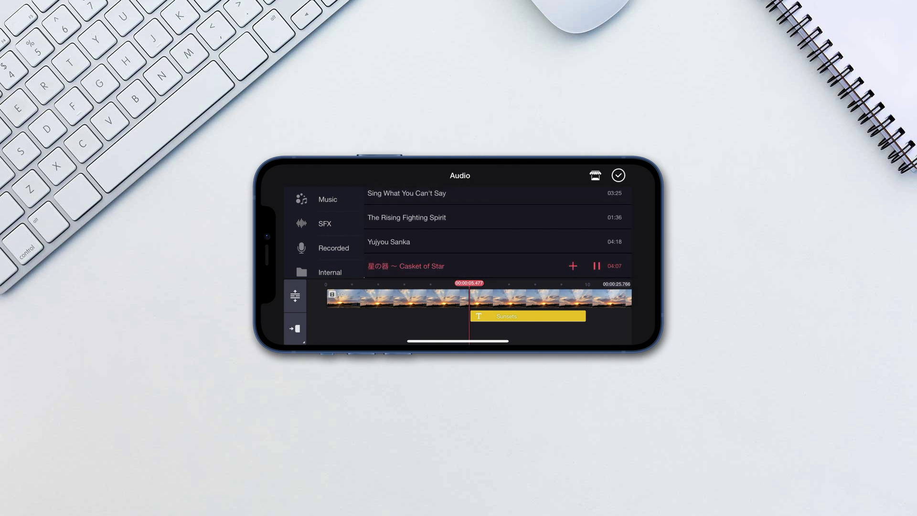
pyautogui.click(572, 266)
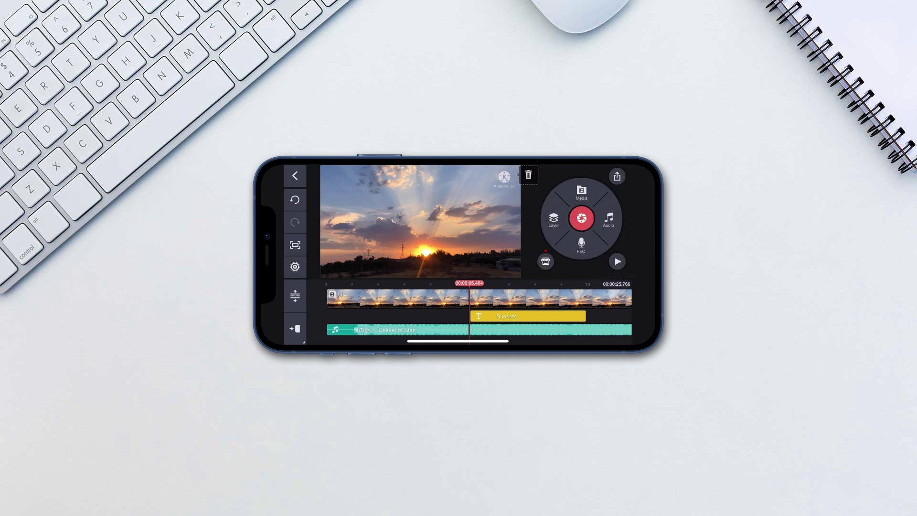
# Record a short voiceover clip starting near the beginning of the timeline
pyautogui.moveTo(429, 298); pyautogui.dragTo(502, 298)
pyautogui.click(580, 244)
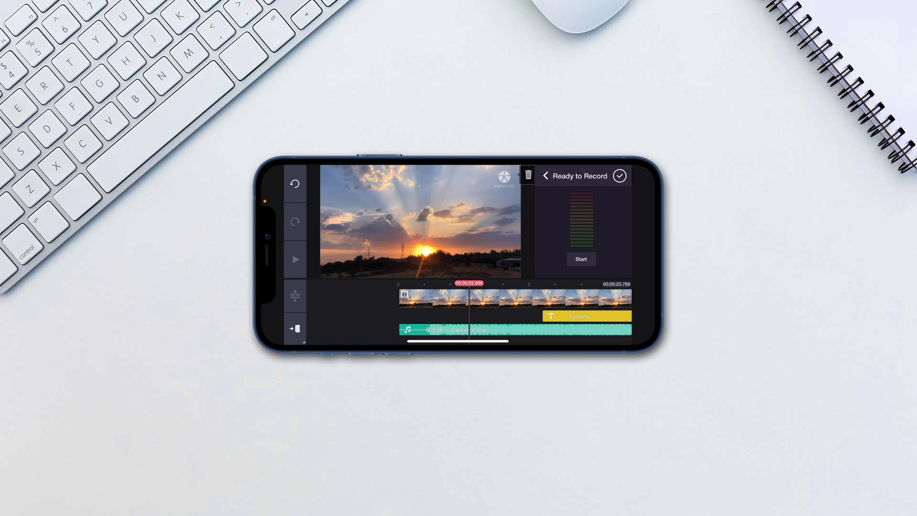
pyautogui.click(581, 259)
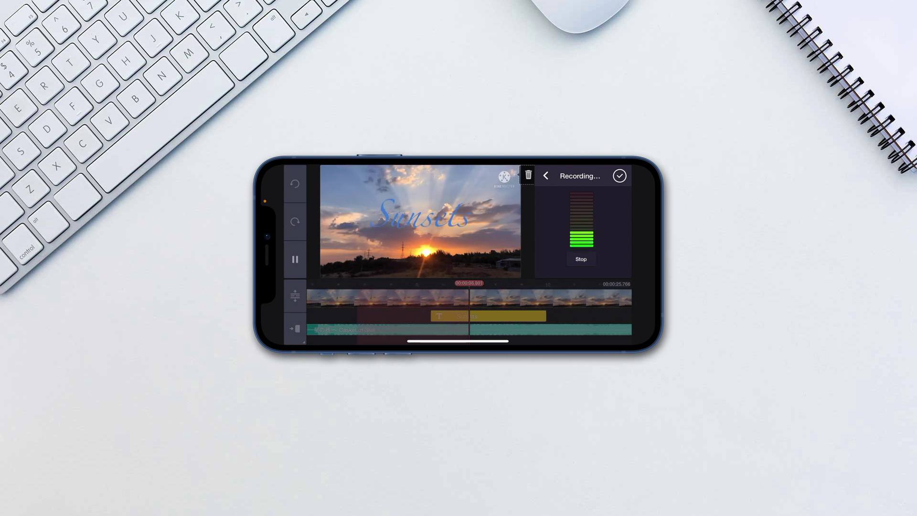
pyautogui.click(581, 259)
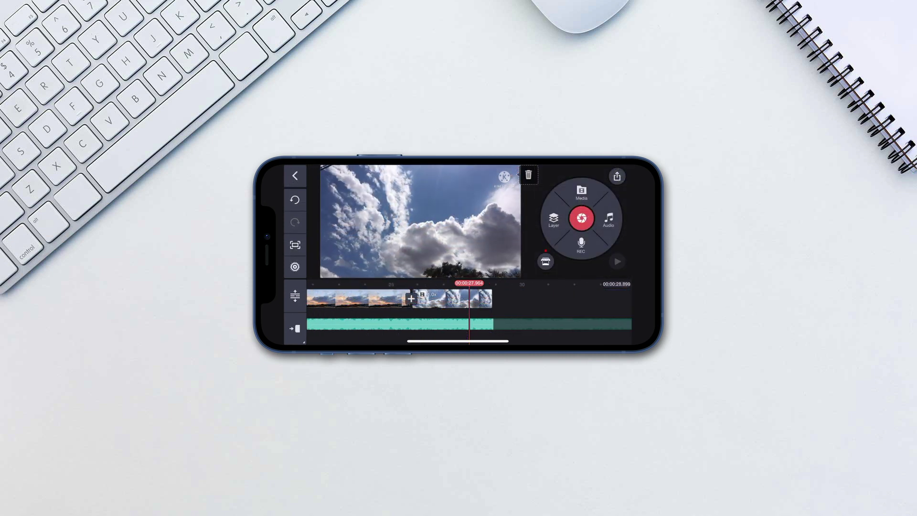
# Try the Travel transition, then apply Many Circles between the sunset and cloudy-sky clips
pyautogui.hscroll(-5, 468, 298)
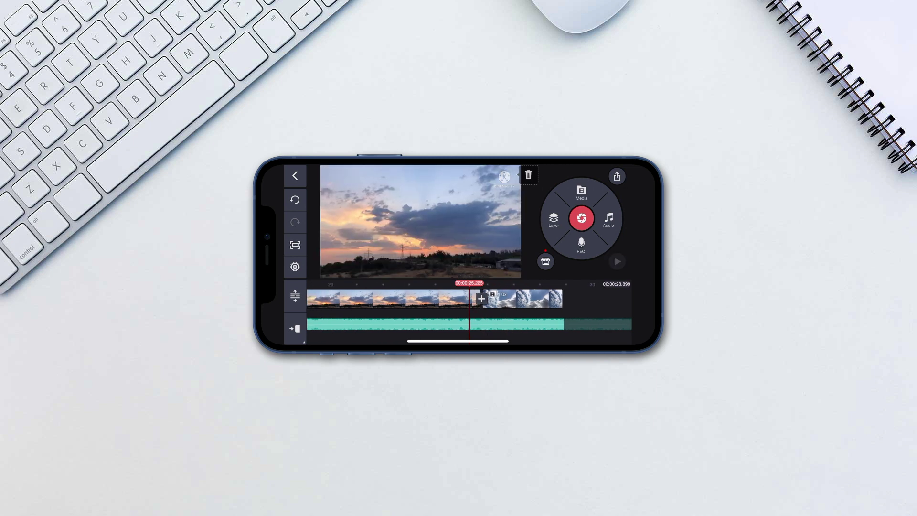
pyautogui.click(481, 299)
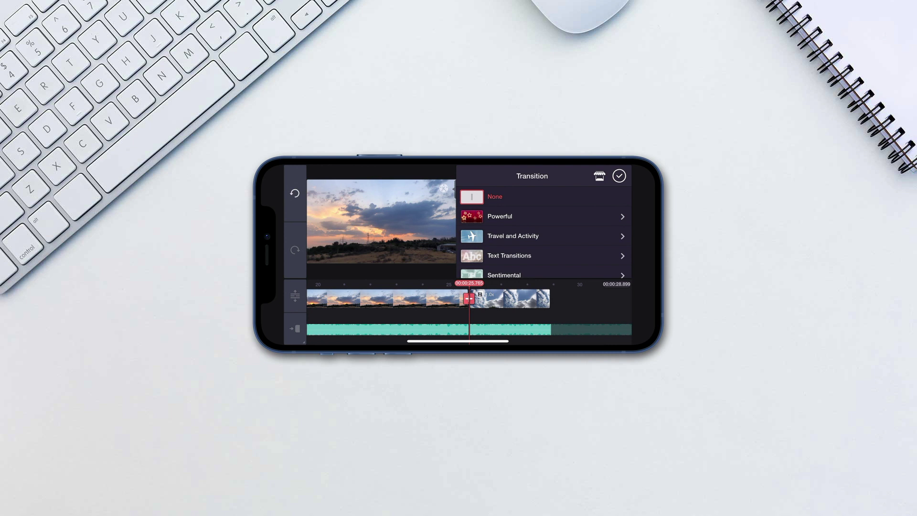
pyautogui.click(535, 235)
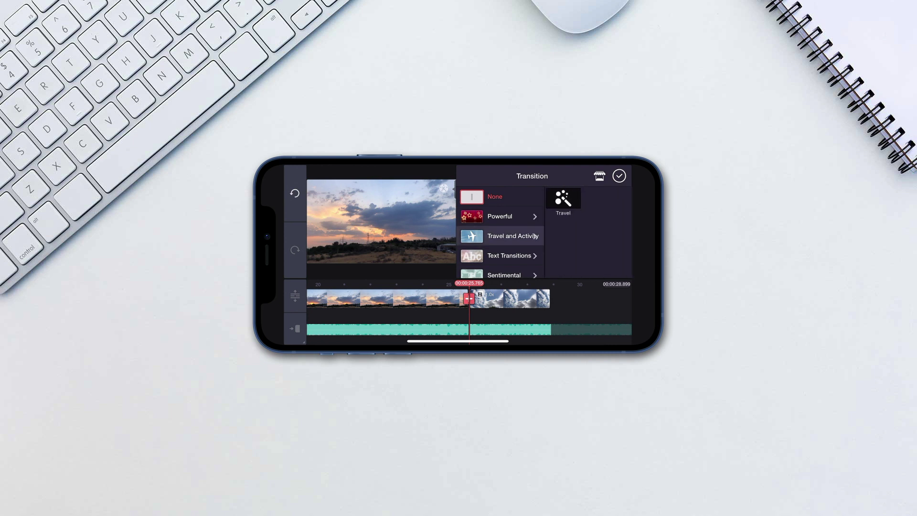
pyautogui.click(562, 198)
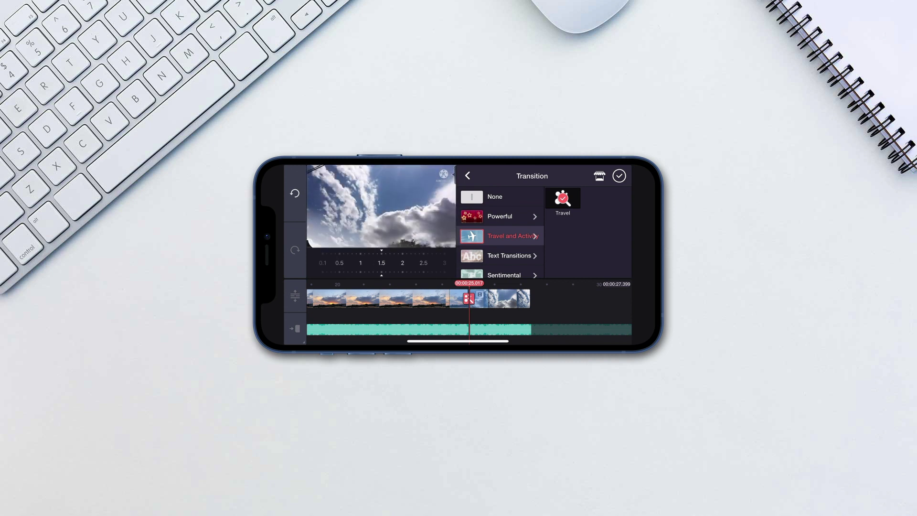
pyautogui.scroll(-3, 500, 229)
pyautogui.click(508, 241)
pyautogui.click(563, 229)
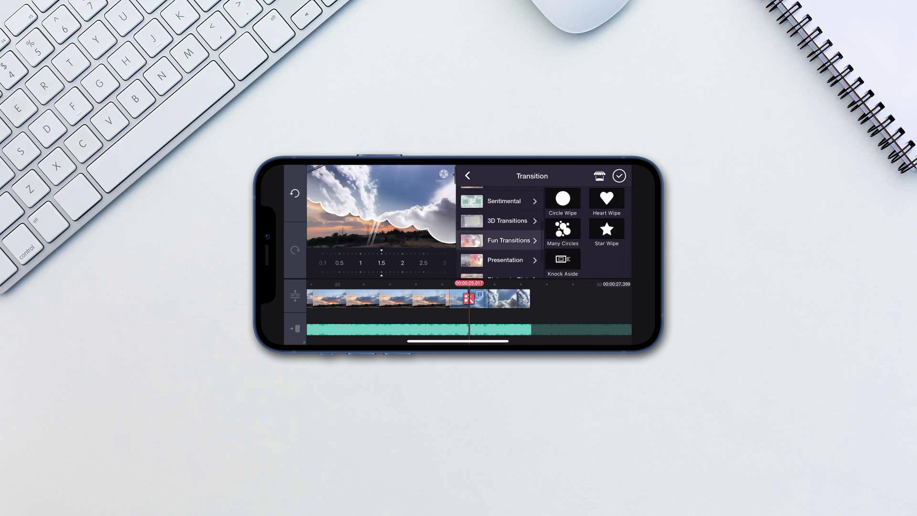